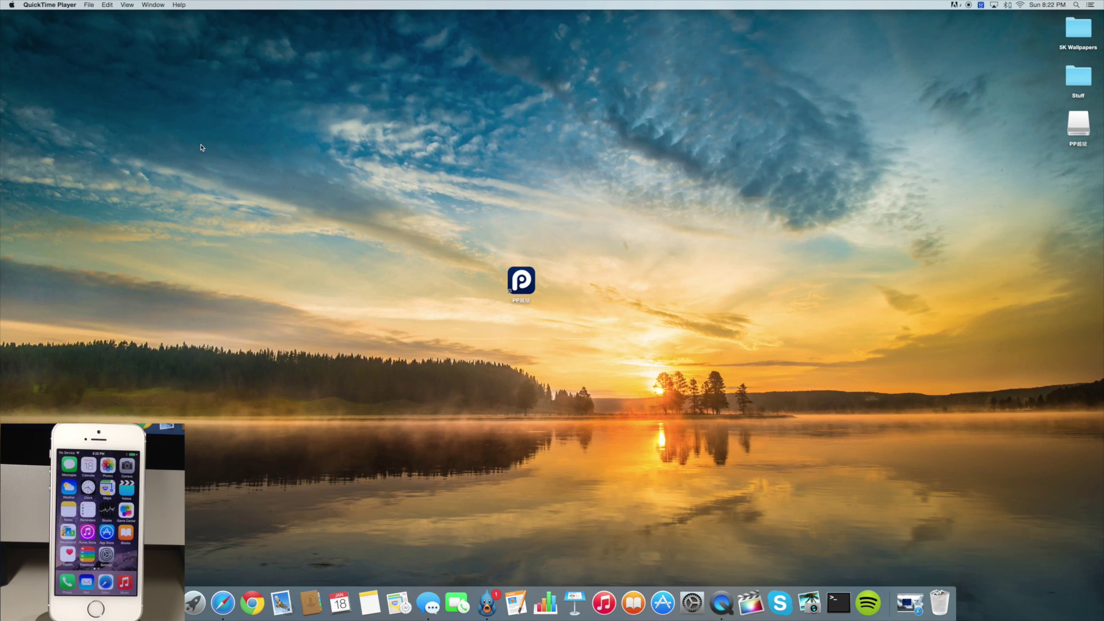
Launch PP越狱 from the desktop with right-click Open so it detects the iPhone 5s (iOS 8.1.2).
click(530, 279)
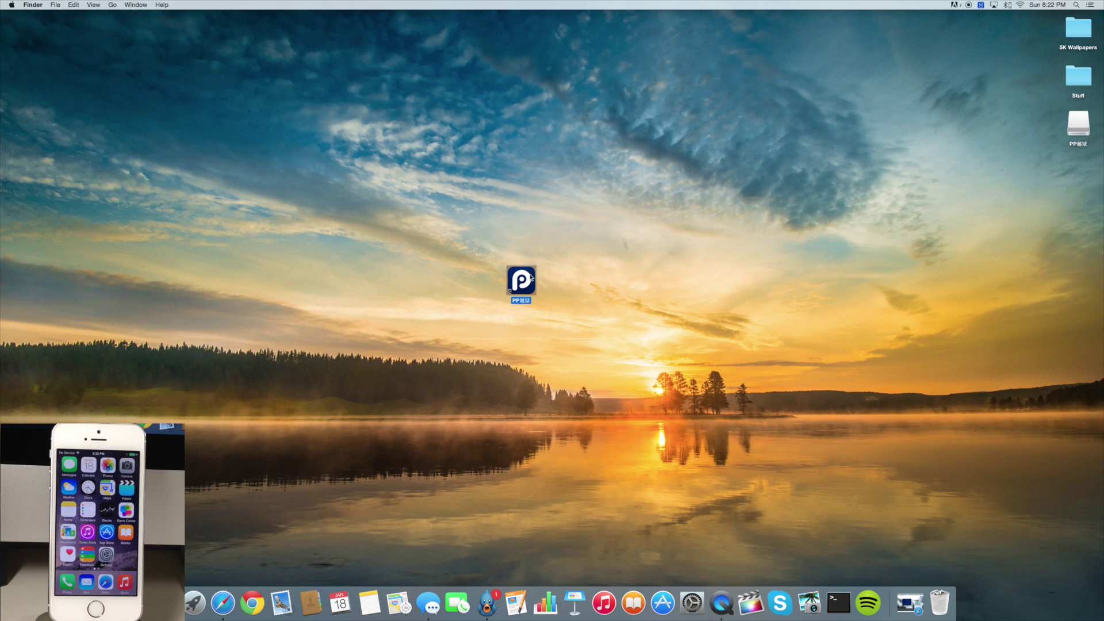
click(908, 603)
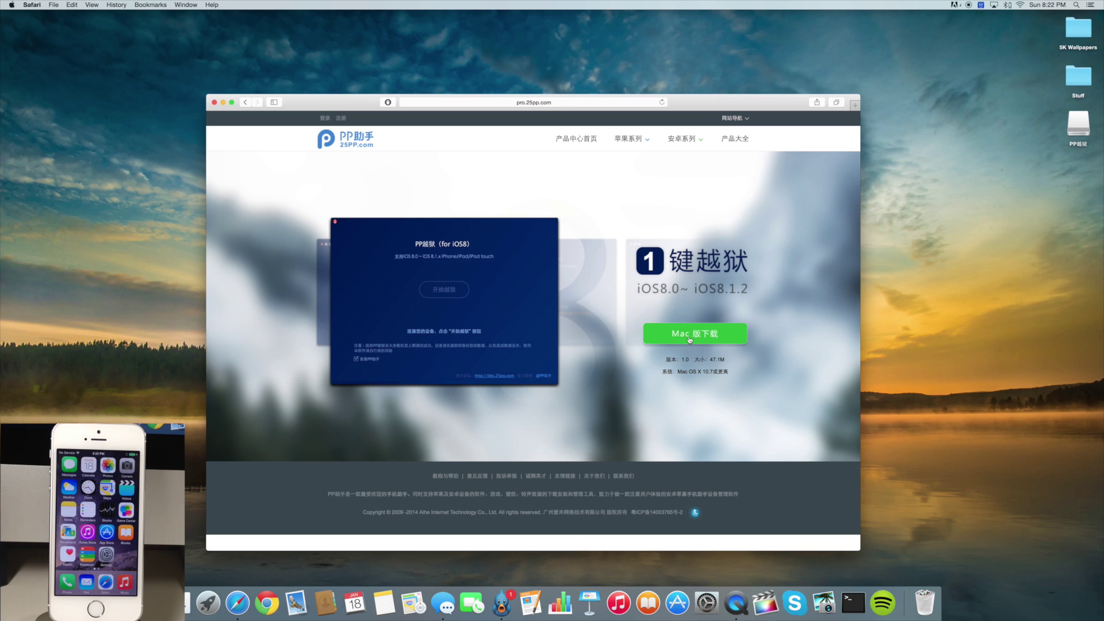
click(223, 103)
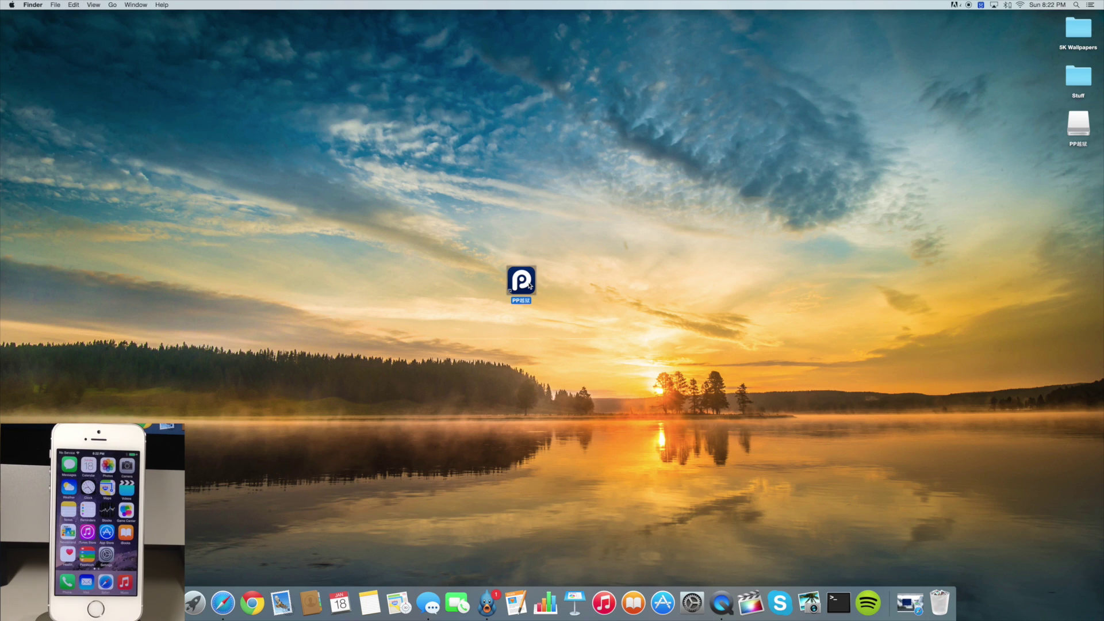
right_click(529, 285)
click(545, 287)
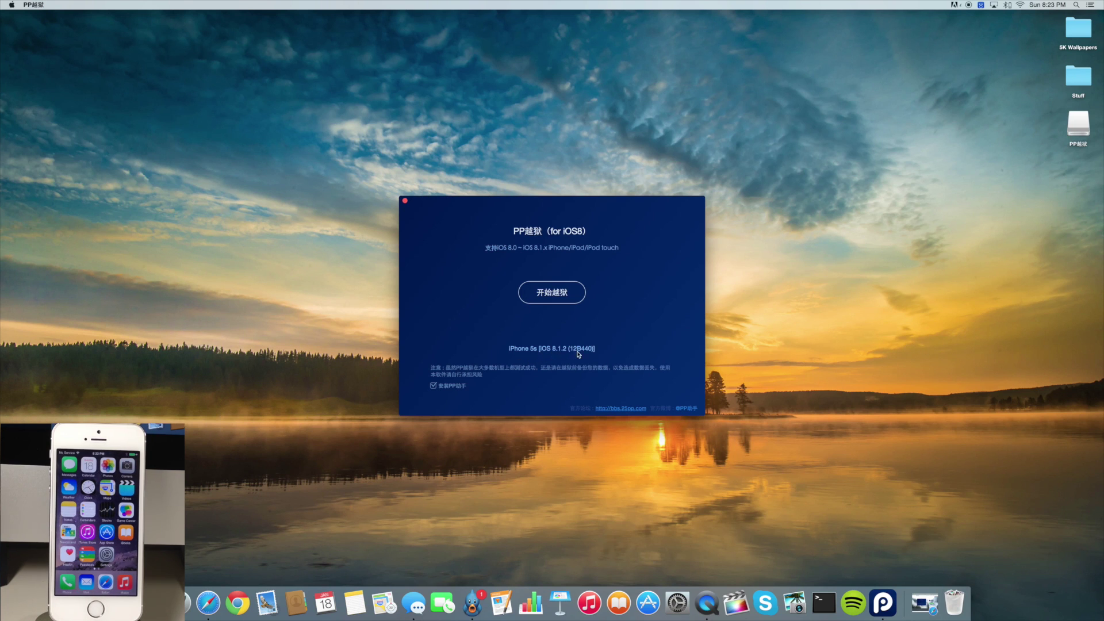
Uncheck 安装PP助手 and start the jailbreak, bringing up the backup and Find My iPhone notice.
click(434, 386)
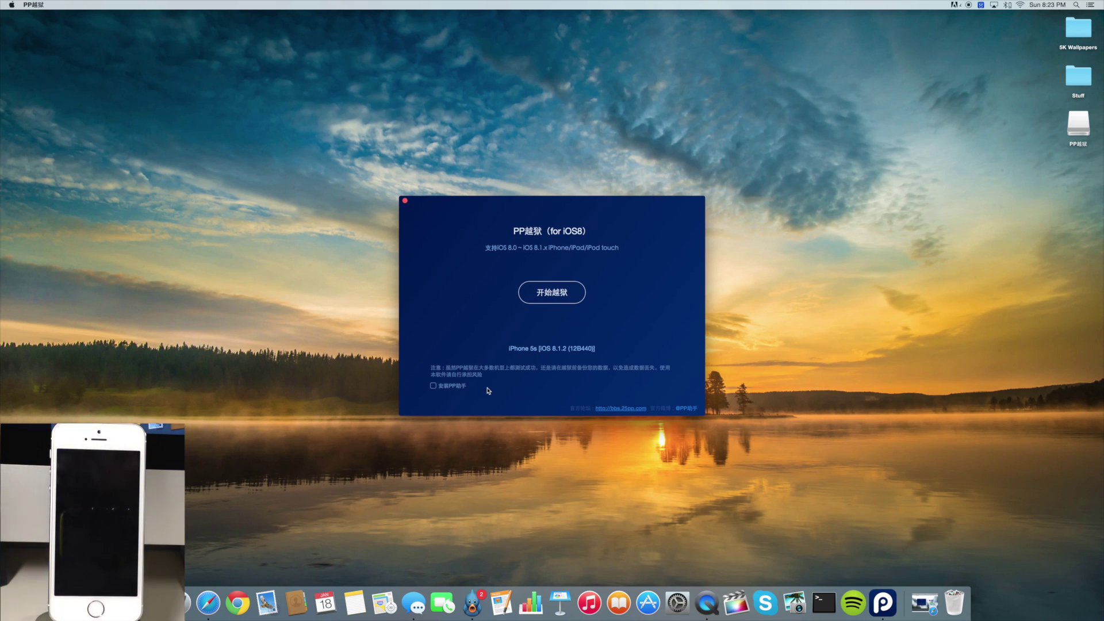
click(554, 296)
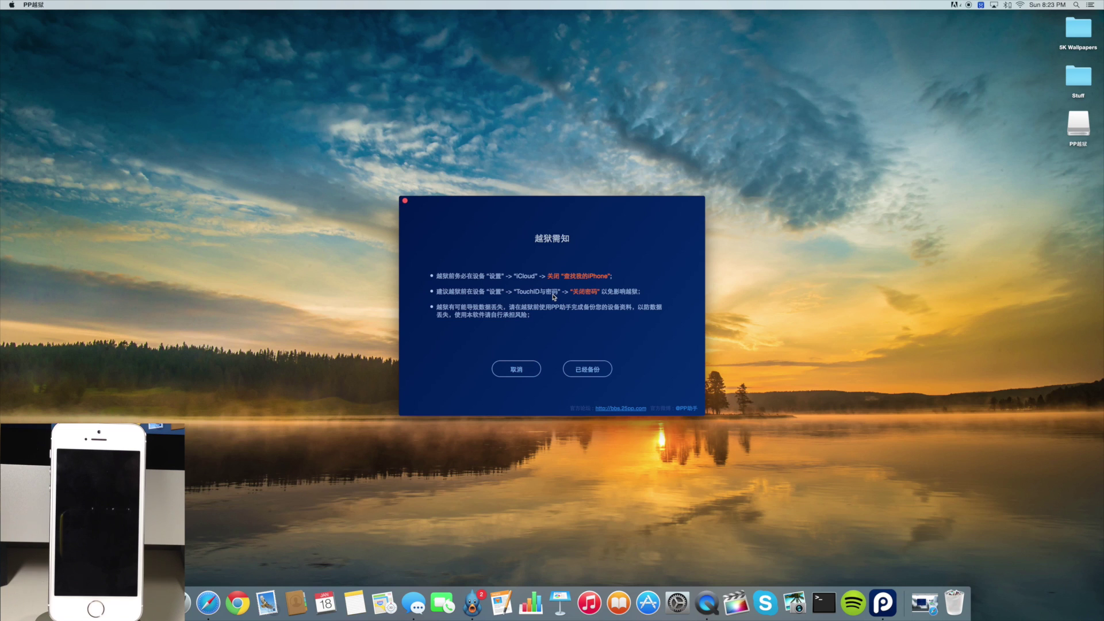
Confirm the data is backed up (已经备份) so the jailbreak starts preparing its environment.
click(584, 369)
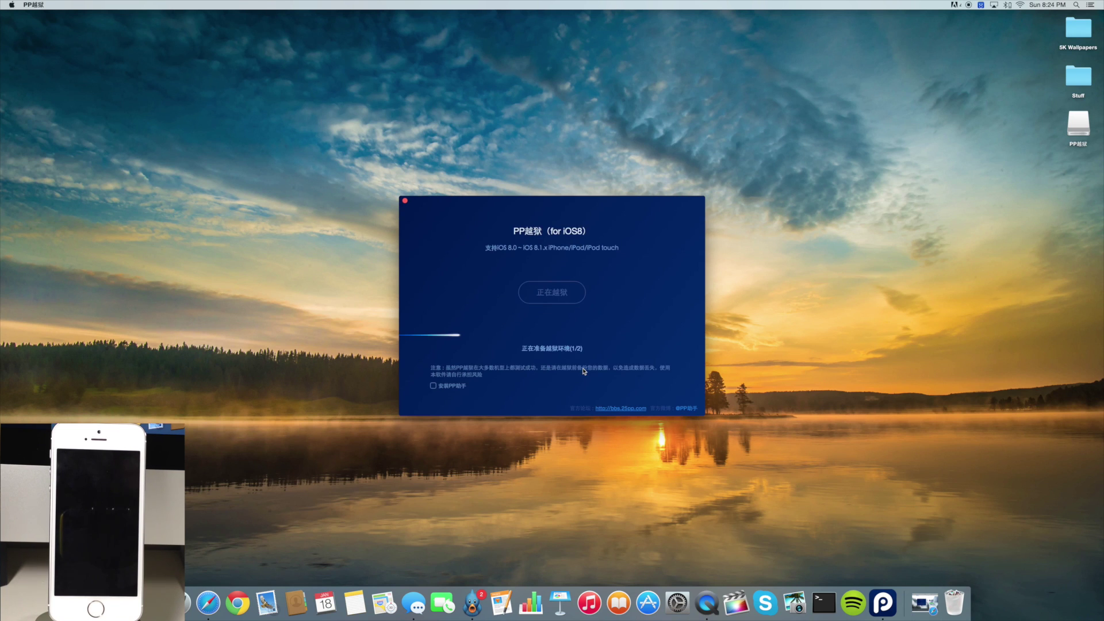